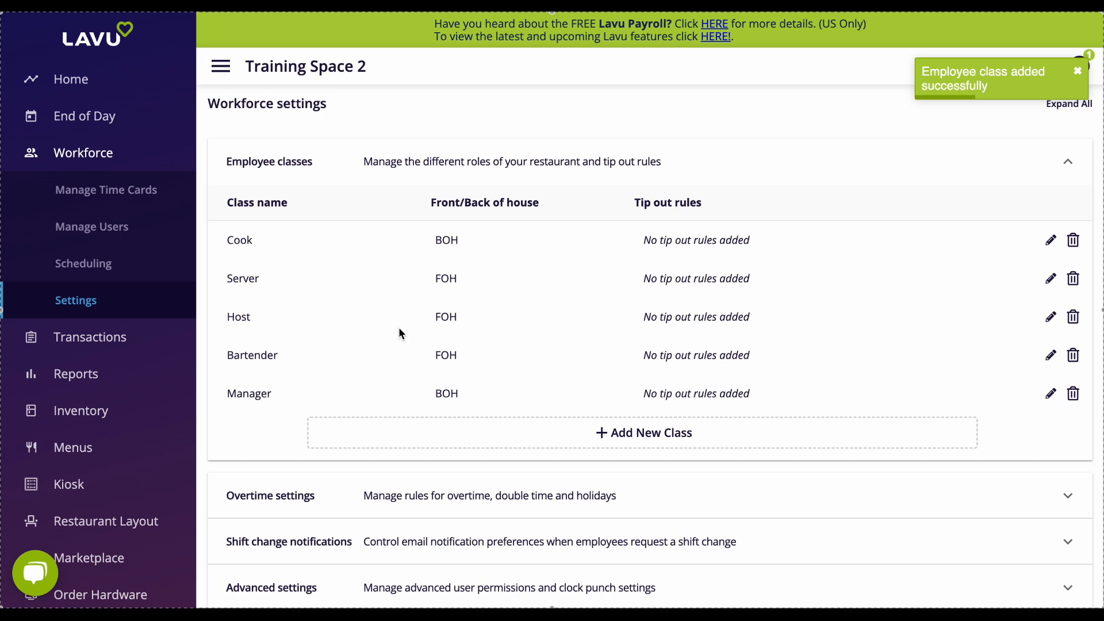
Open the new user form under Manage Users and enter the employee's first and last name.
left_click(117, 233)
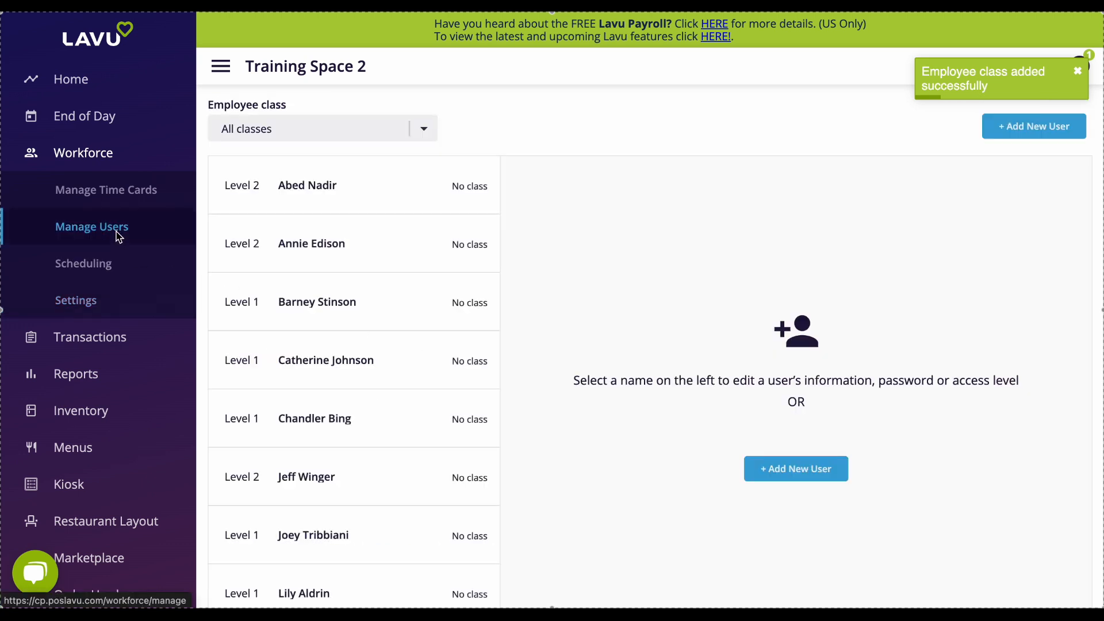
left_click(1065, 135)
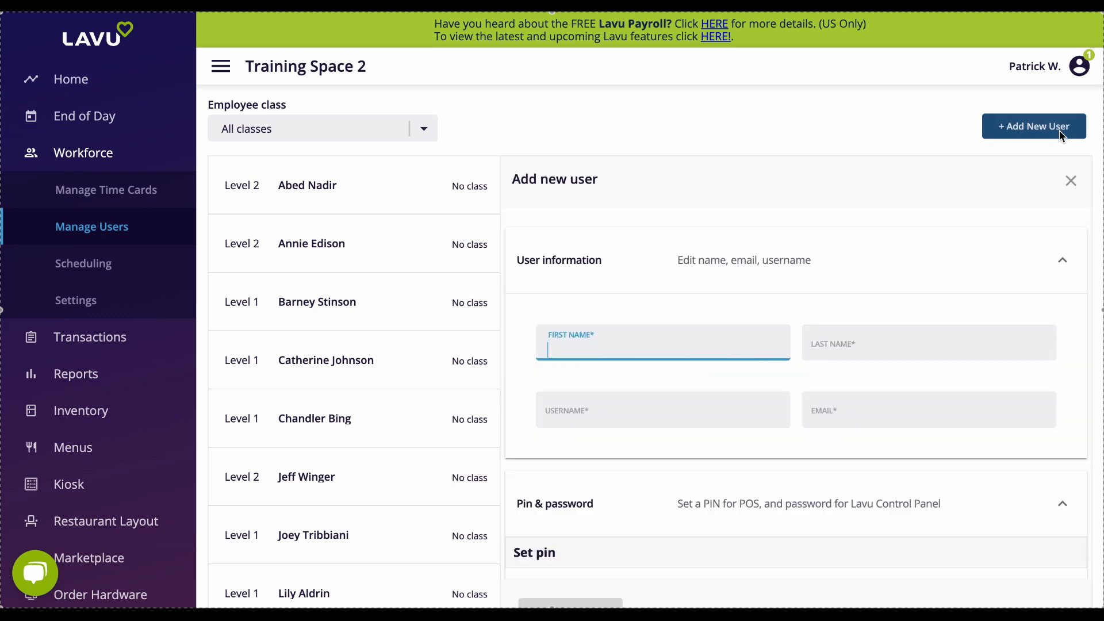
scroll(763, 198, "down", 1)
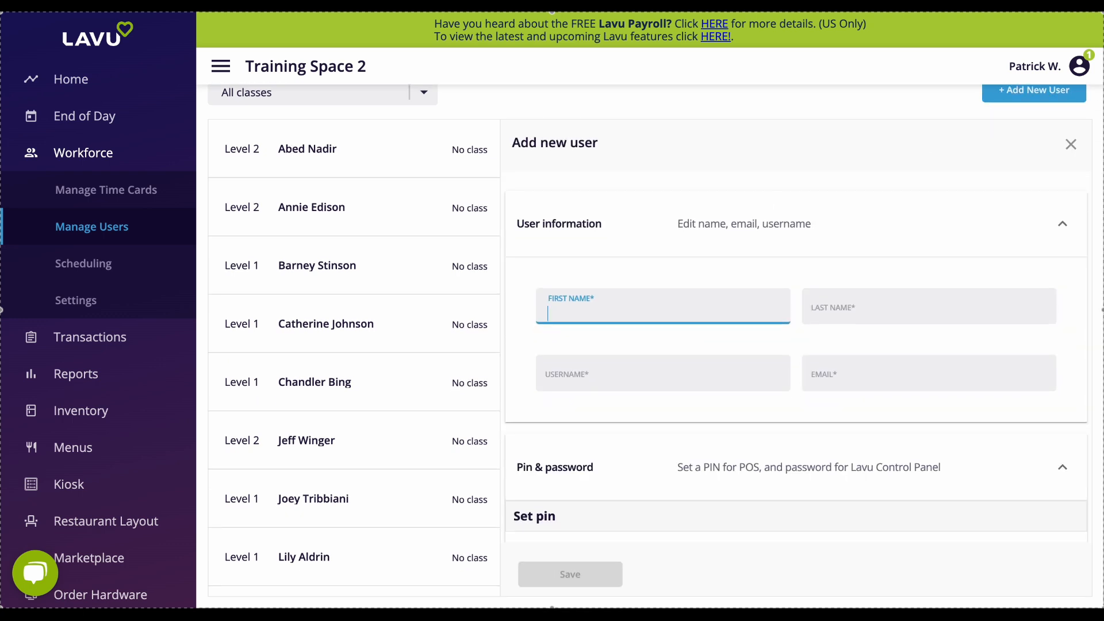
key("Tab")
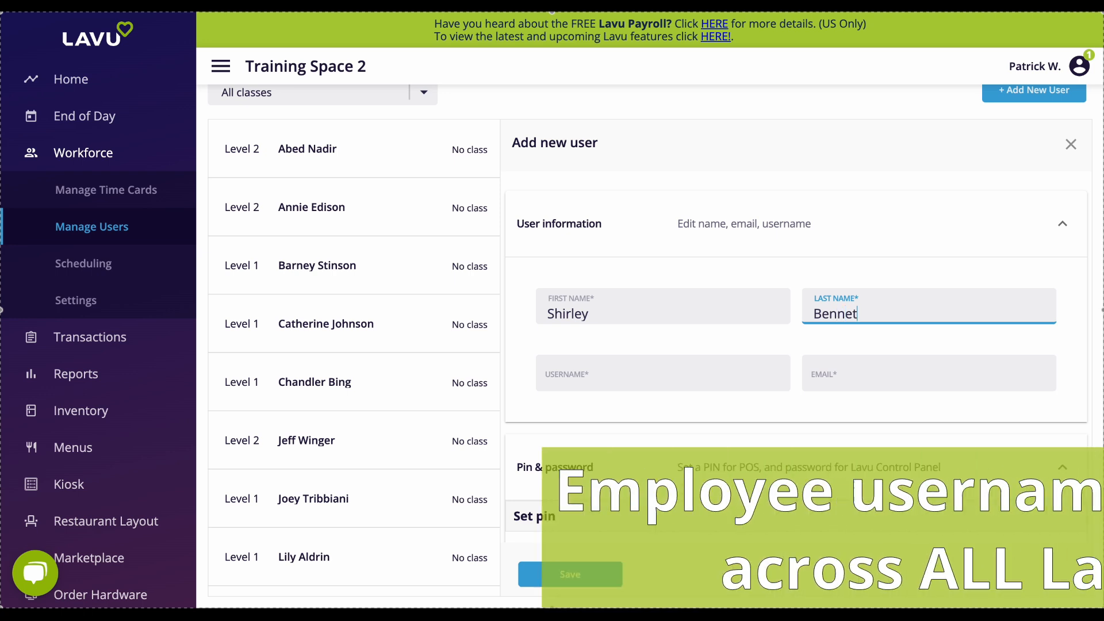
Enter the employee's username and e-mail address.
key("Tab")
key("Tab")
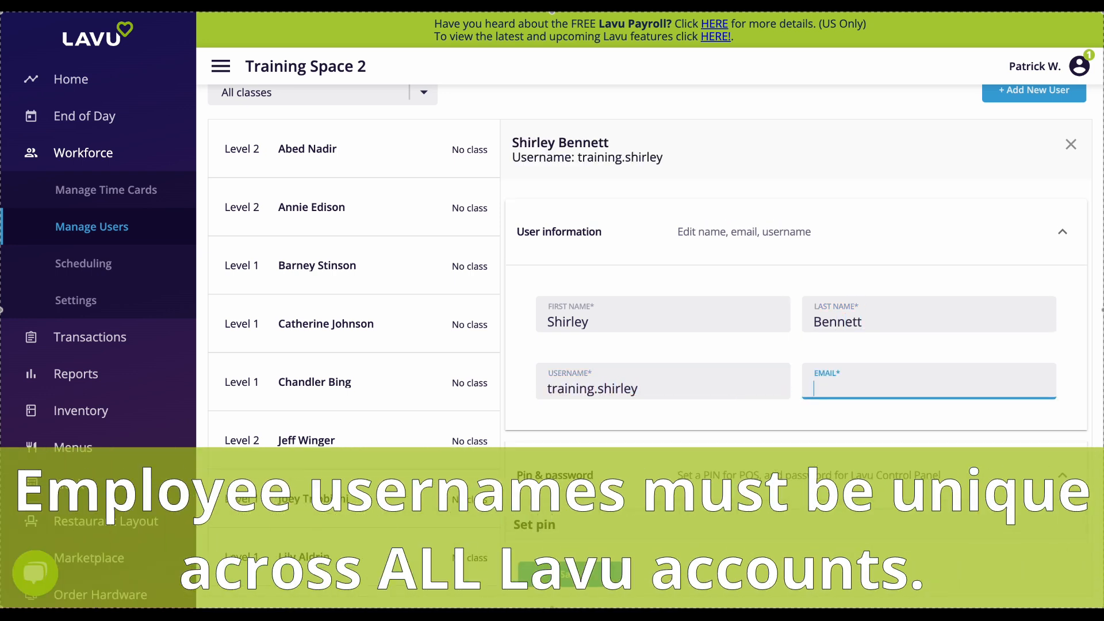
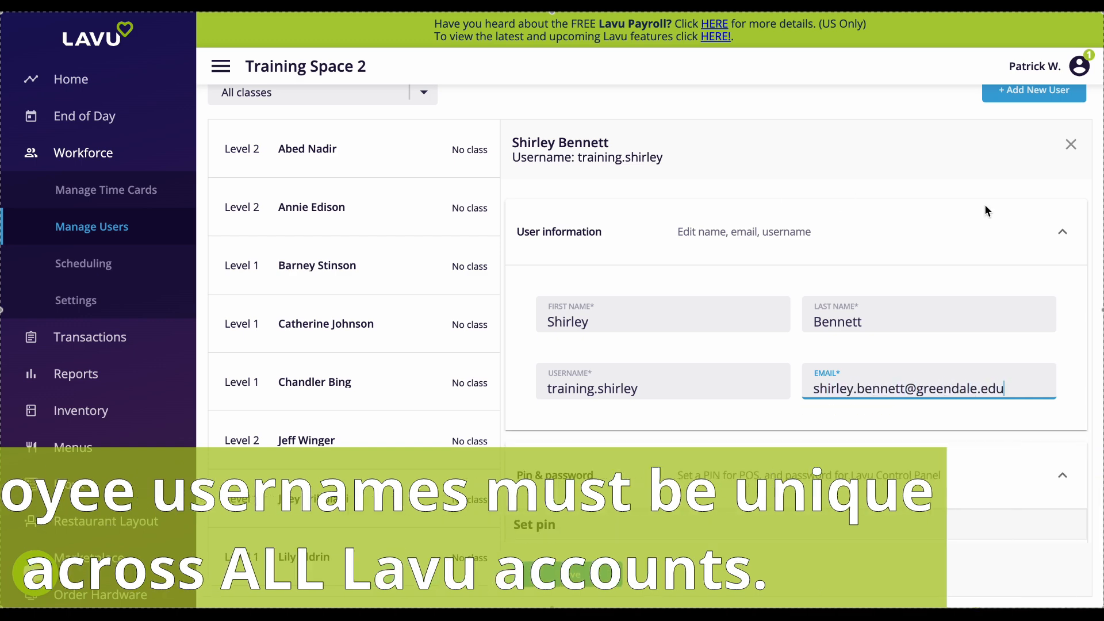
Set the employee's POS PIN.
scroll(1071, 333, "down", 4)
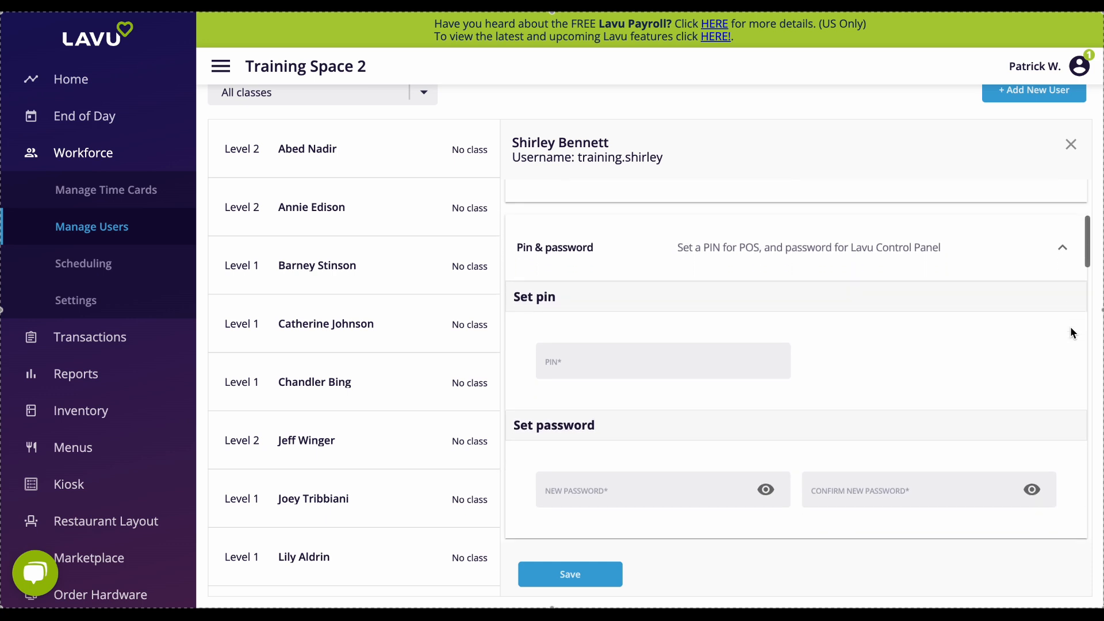
left_click(761, 356)
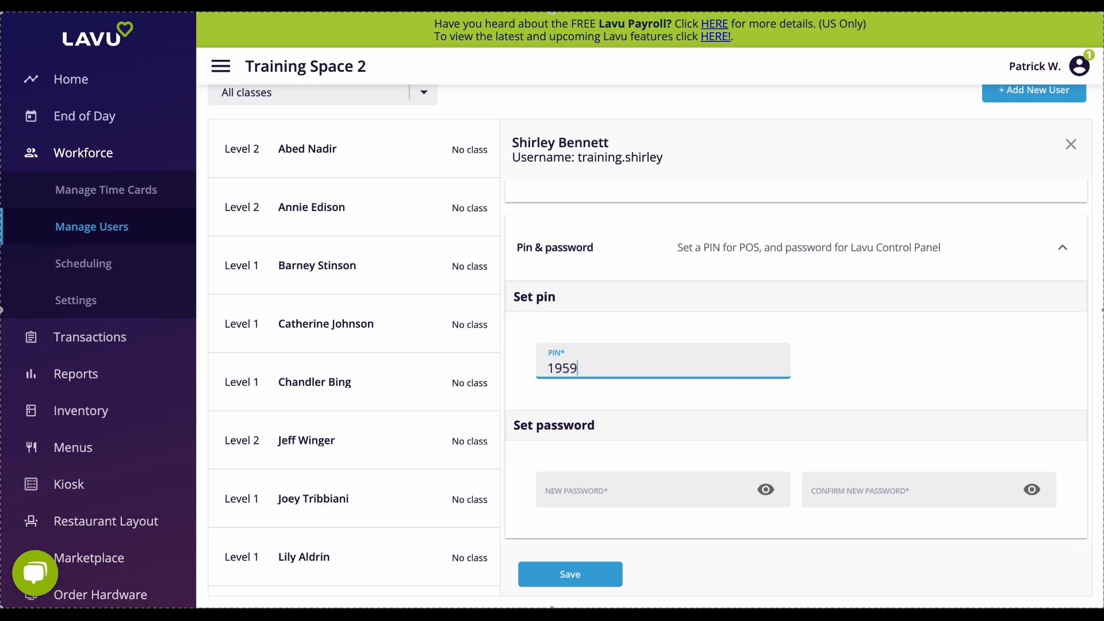
Enter and confirm the new Control Panel password.
scroll(961, 350, "down", 1)
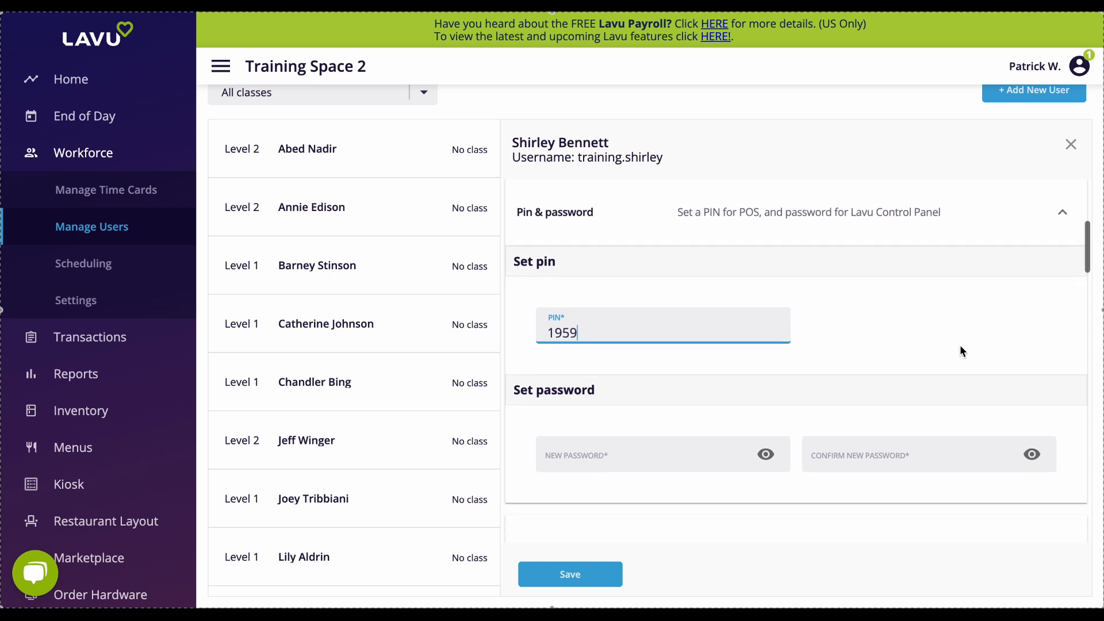
scroll(962, 351, "down", 1)
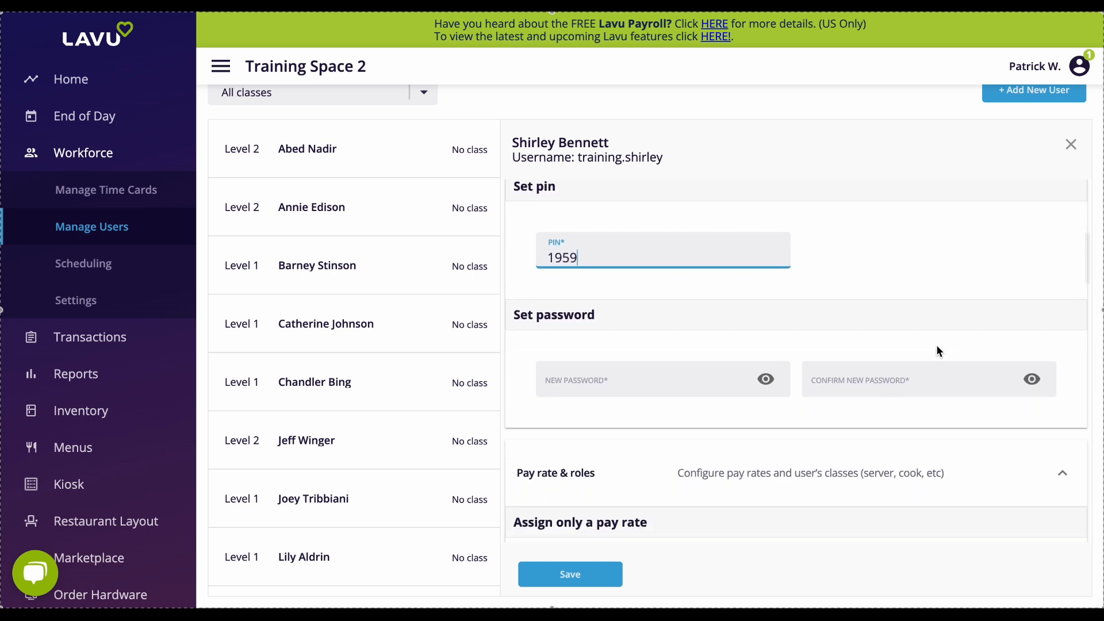
left_click(651, 381)
type("*********")
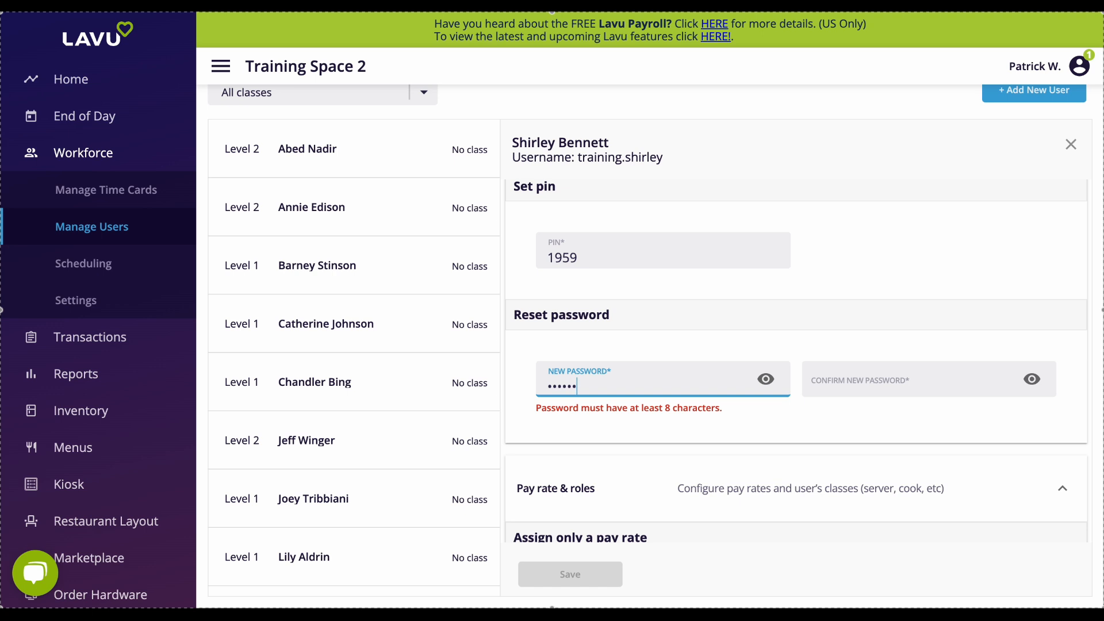
type("****")
key("Tab")
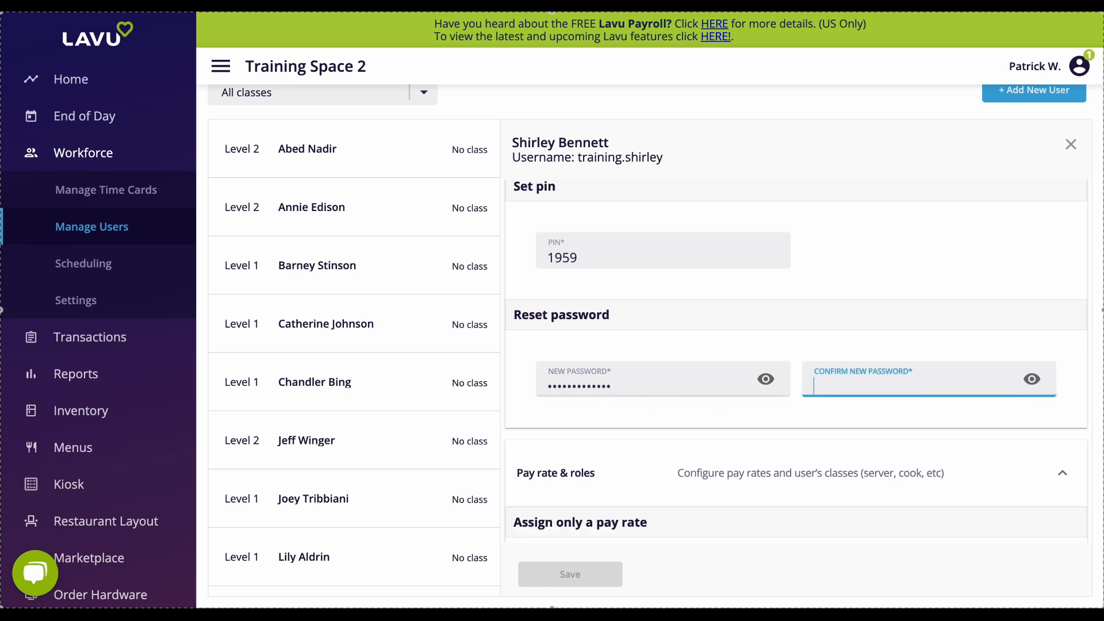
type("*************")
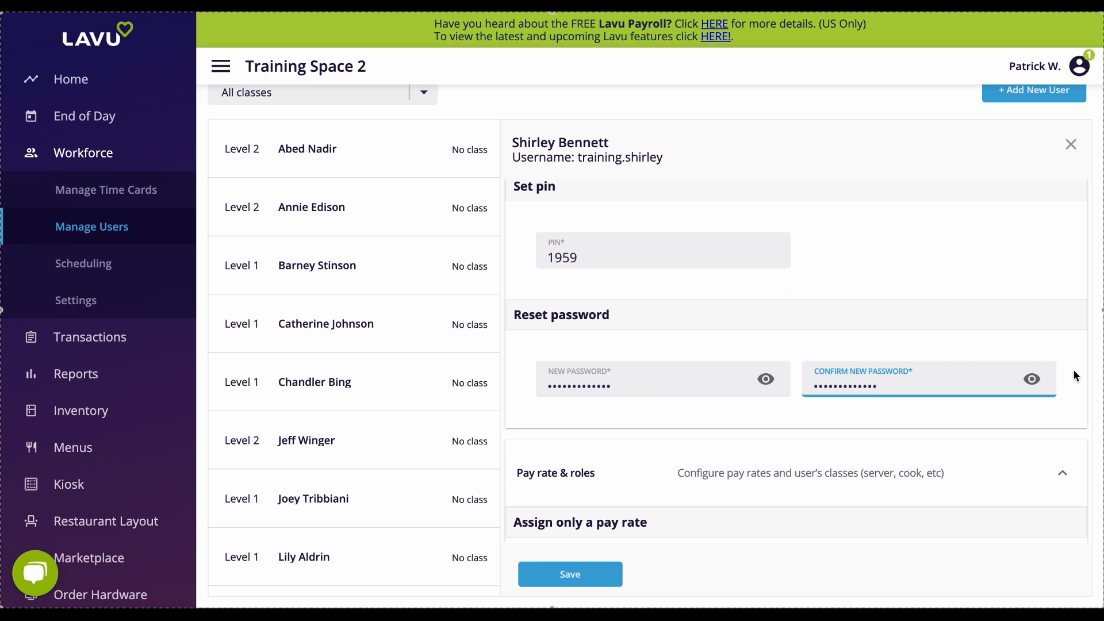
Assign the Server and Host classes with pay rates of 4.50 and 15.
scroll(1074, 370, "down", 4)
scroll(1075, 376, "down", 2)
scroll(1075, 376, "down", 2)
scroll(1074, 371, "down", 2)
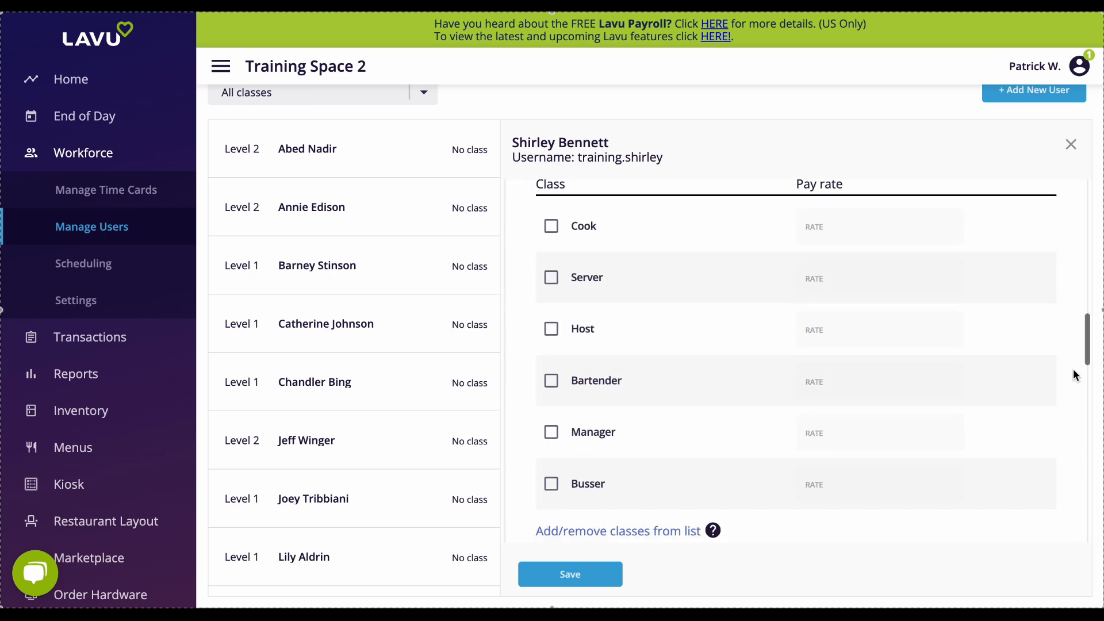
left_click(550, 330)
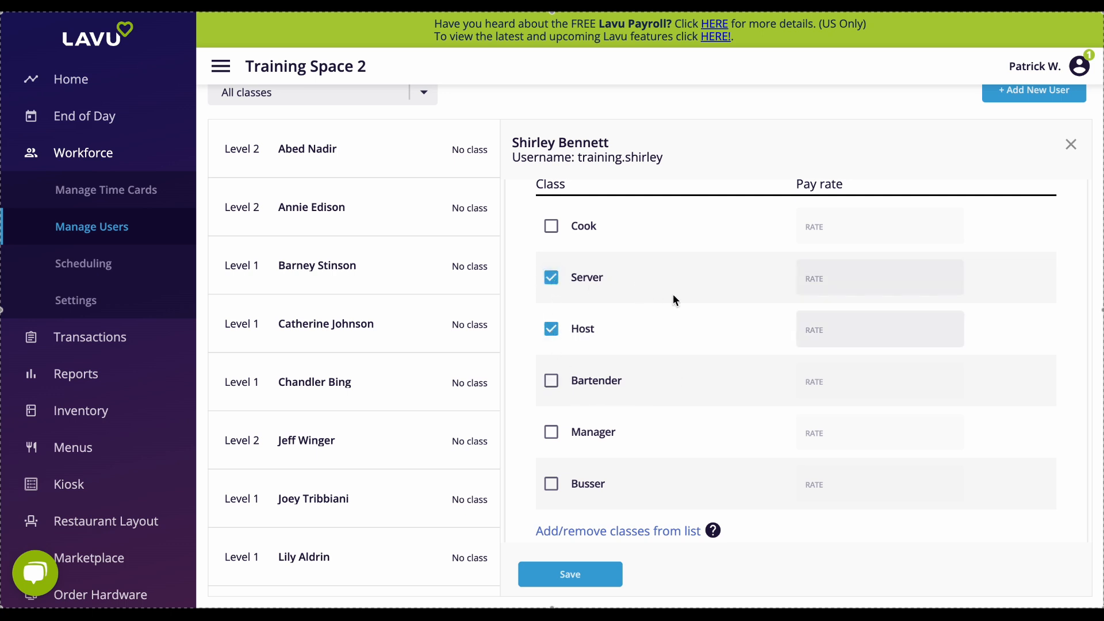
left_click(822, 324)
type("15")
left_click(819, 285)
type("4.50")
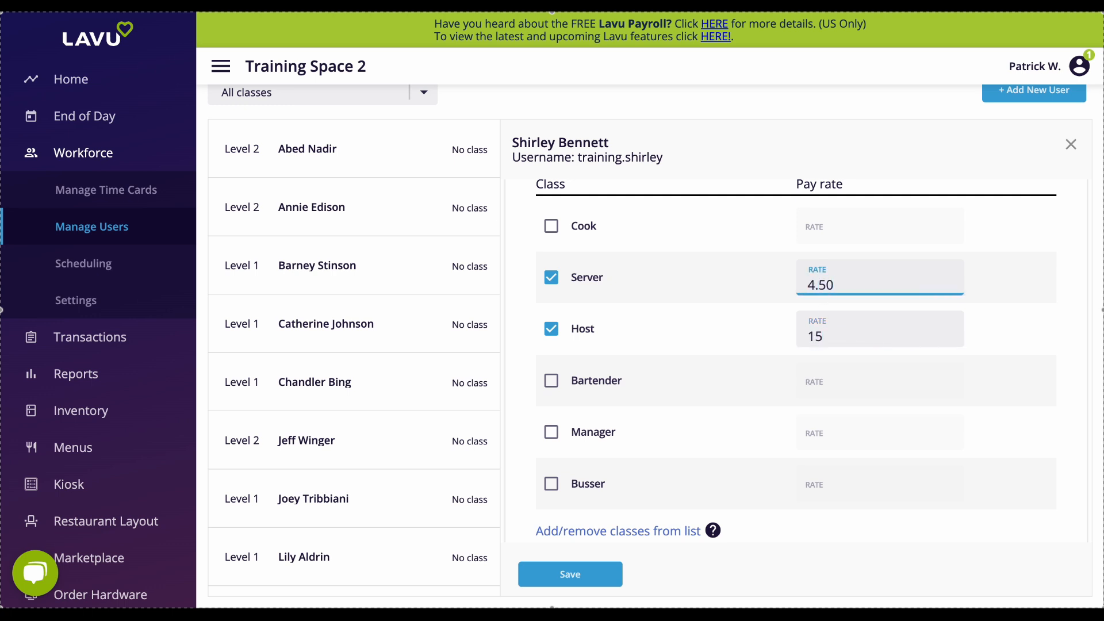
Select access levels 1, 2 and 3 in turn to compare their permissions.
left_click(1074, 313)
scroll(1073, 313, "down", 3)
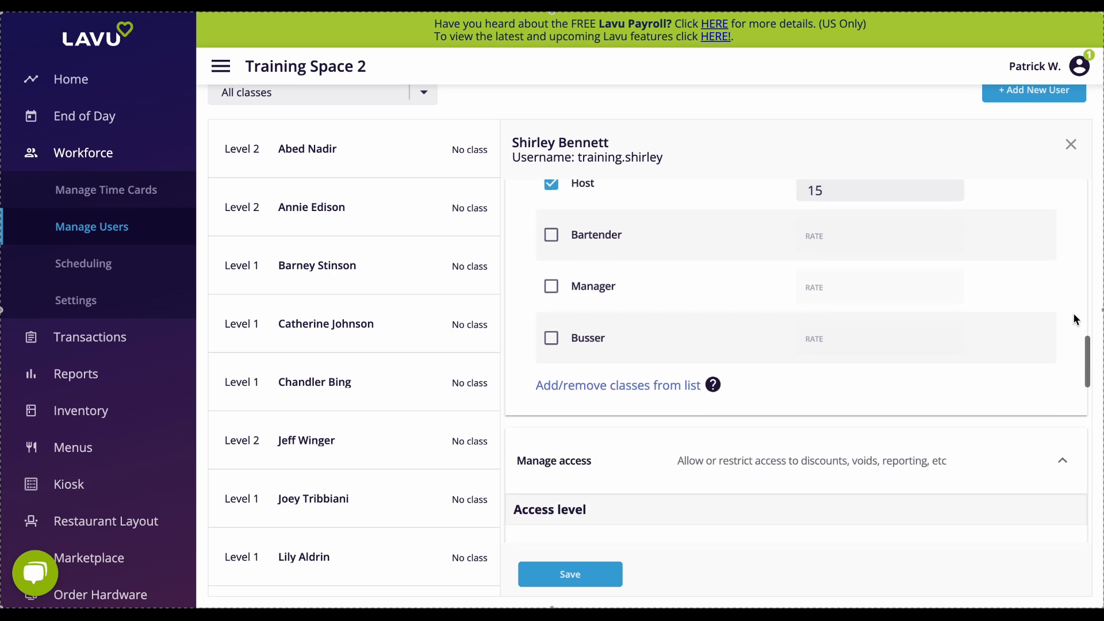
scroll(1074, 318, "down", 3)
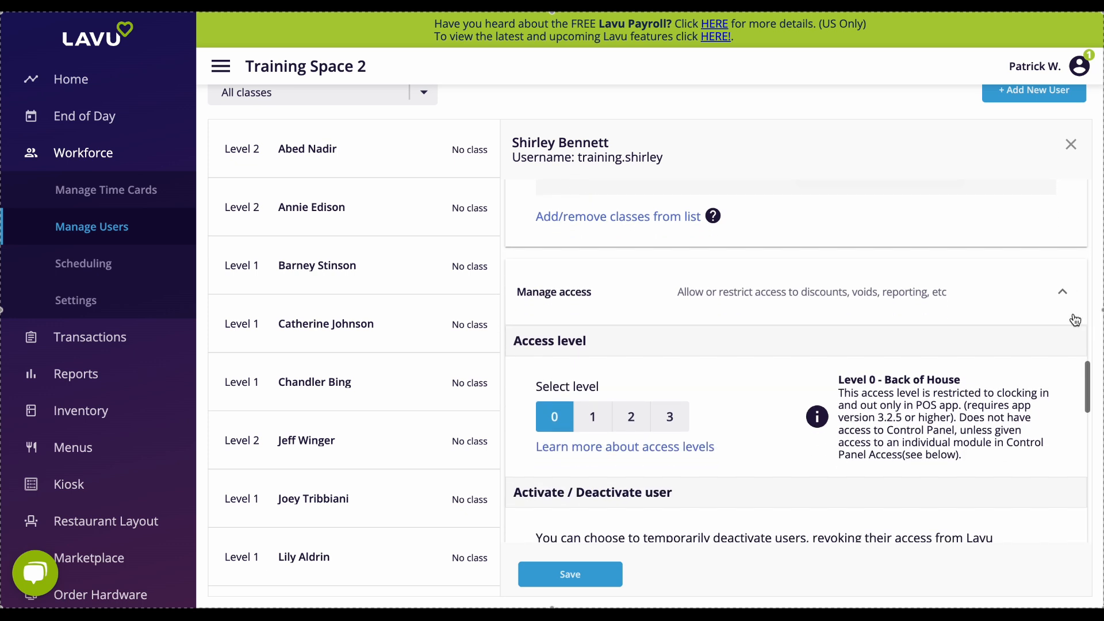
scroll(1075, 320, "down", 1)
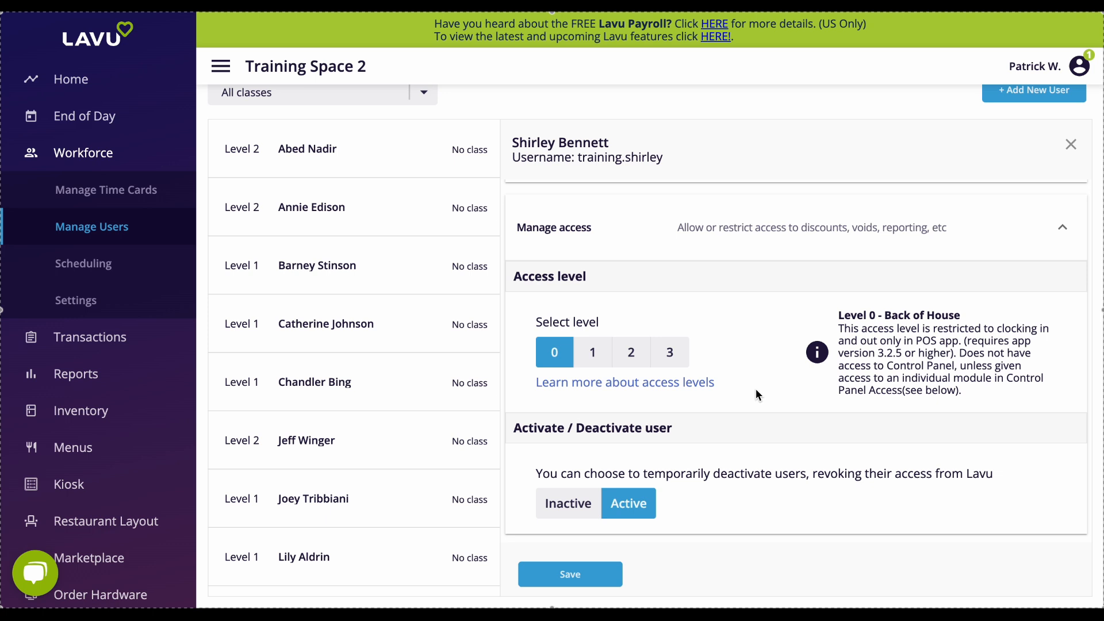
left_click(596, 362)
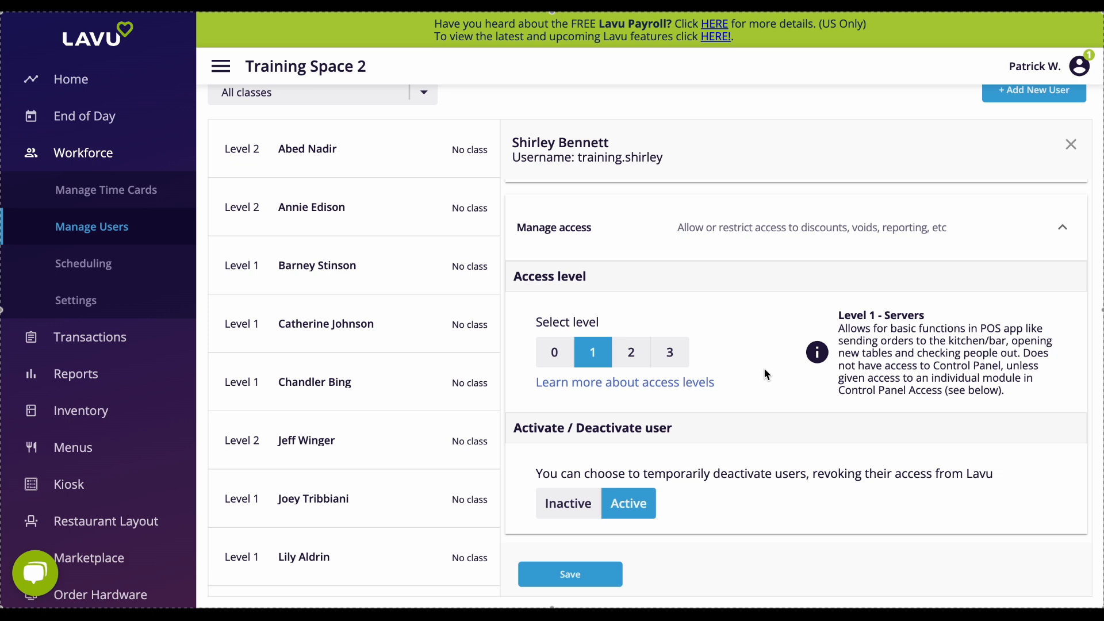
left_click(630, 356)
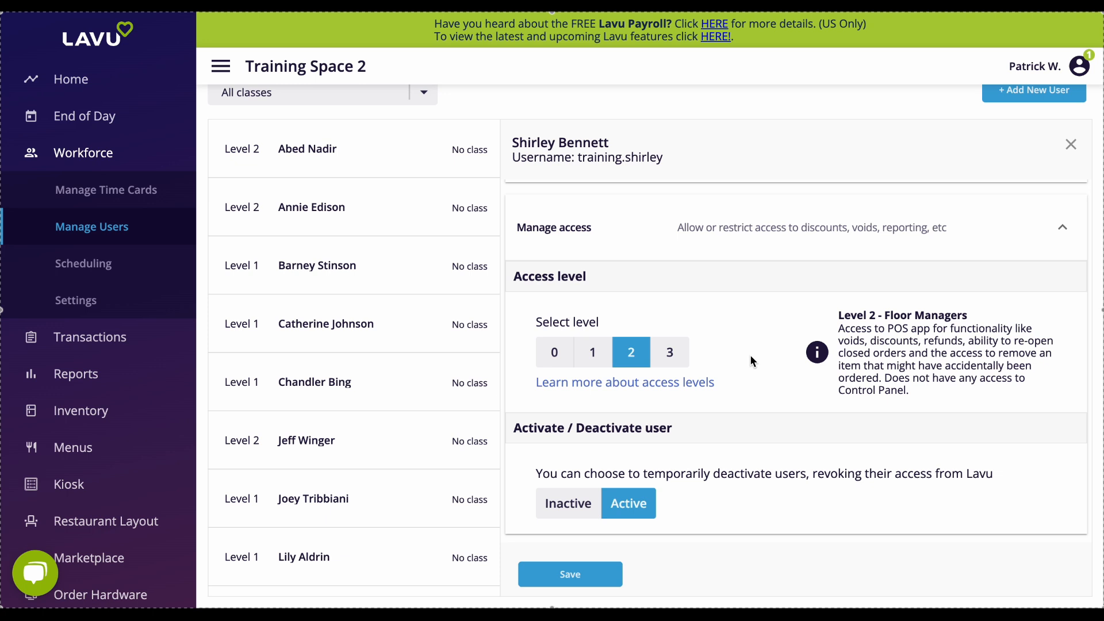
left_click(678, 353)
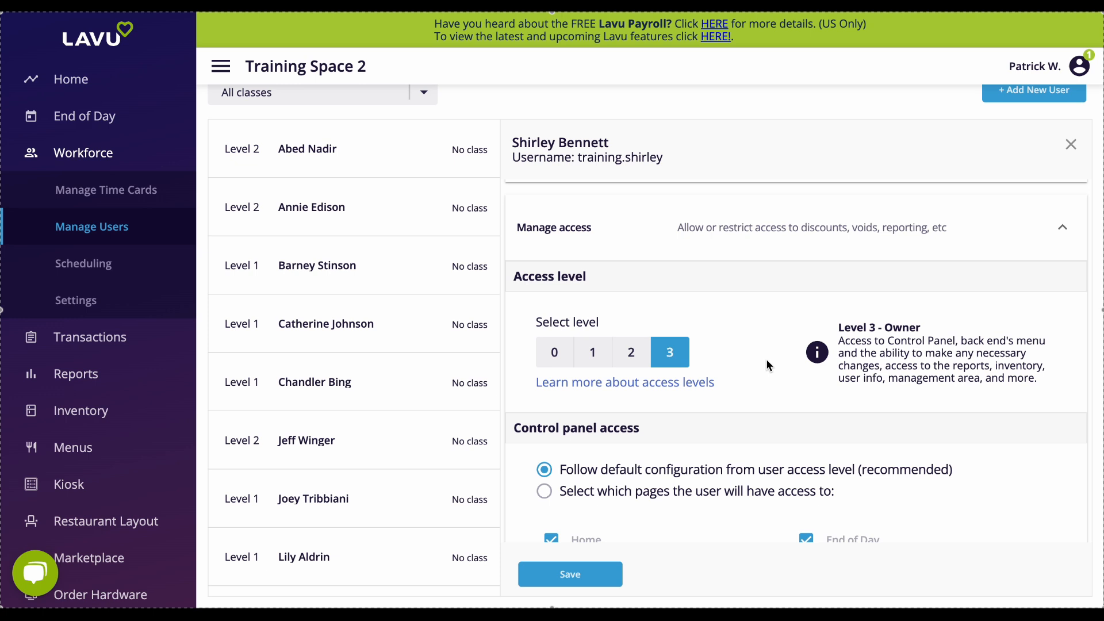
Switch Control panel access to selecting which pages the user can access.
scroll(768, 364, "down", 3)
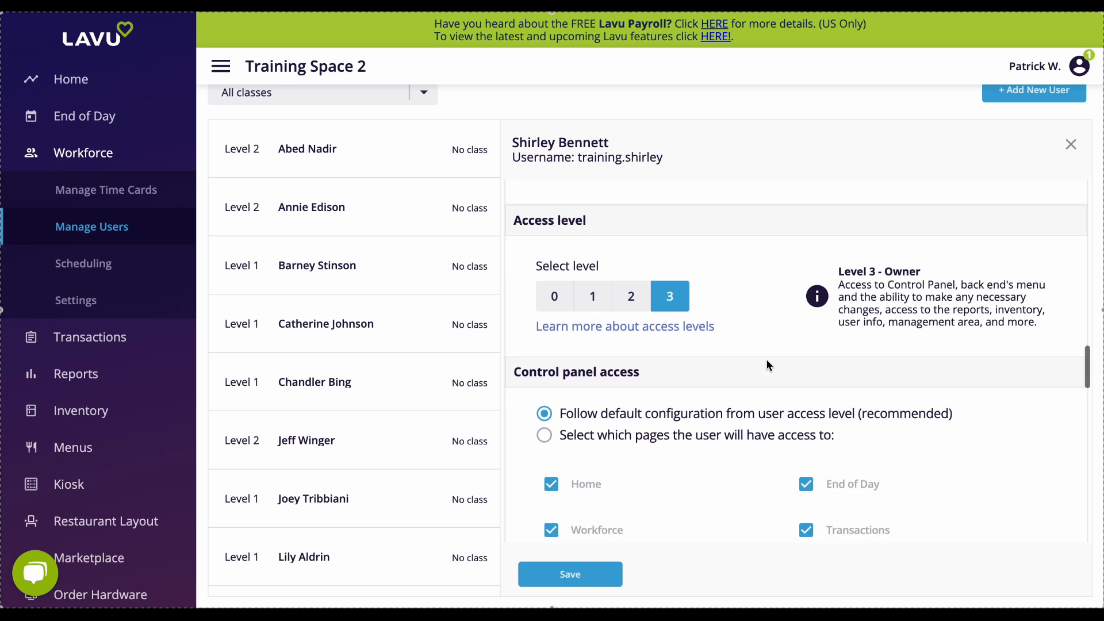
scroll(768, 364, "down", 3)
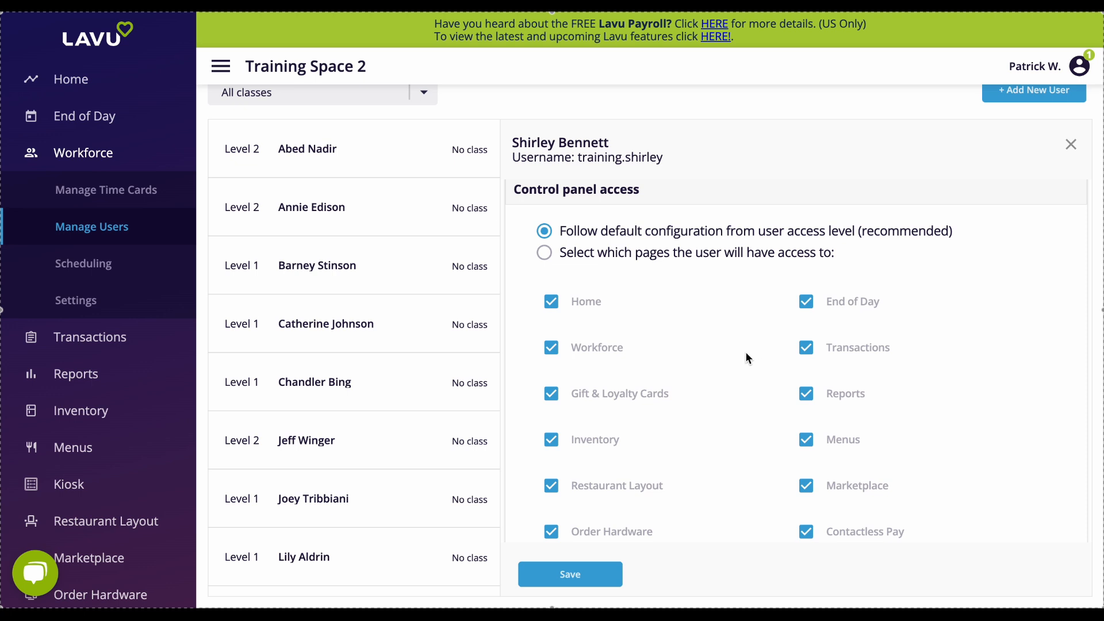
left_click(544, 253)
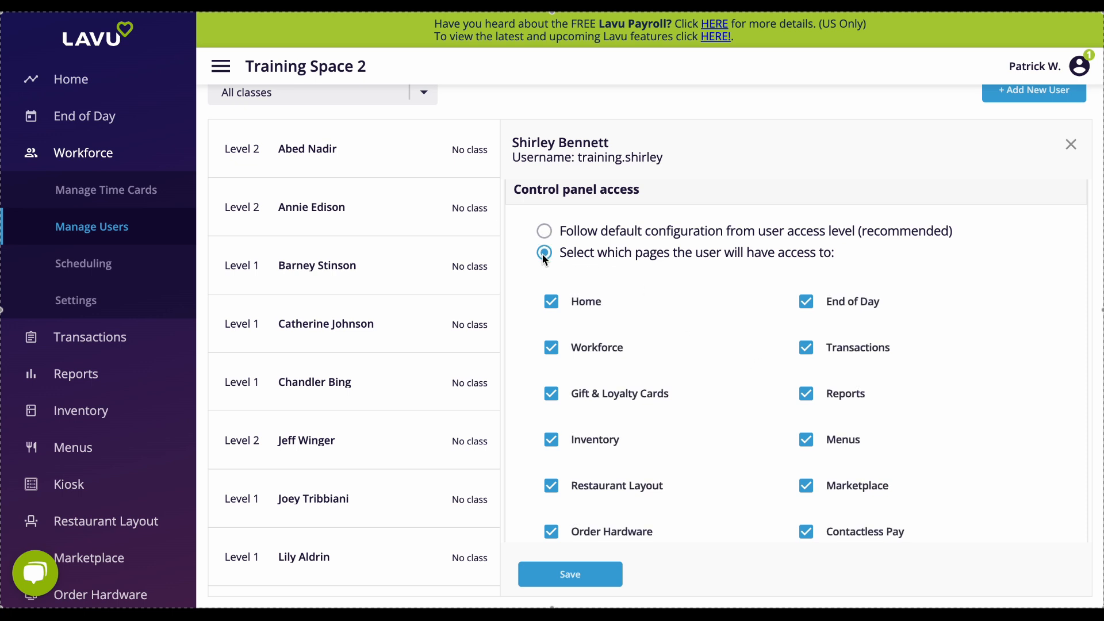
Uncheck Home, Workforce, Gift & Loyalty Cards, Restaurant Layout, Order Hardware and Assistance page access.
scroll(724, 360, "down", 1)
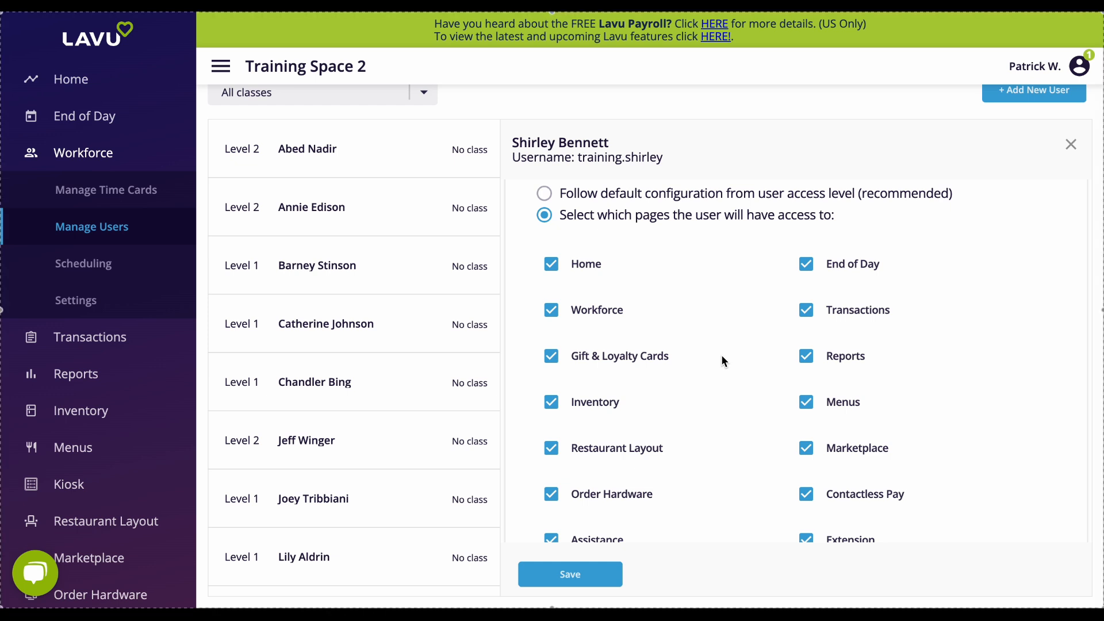
left_click(551, 268)
left_click(552, 357)
left_click(556, 448)
left_click(554, 494)
left_click(552, 539)
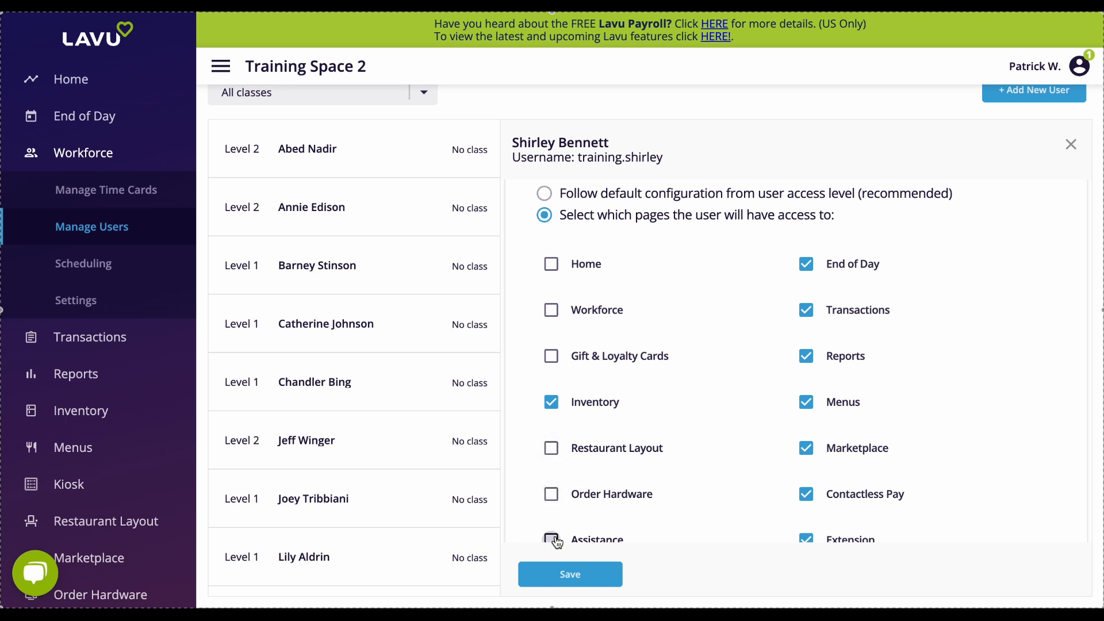
Uncheck End of Day, Transactions, Marketplace, Contactless Pay, Extension and Settings page access.
left_click(808, 264)
left_click(808, 311)
left_click(809, 448)
left_click(808, 498)
left_click(807, 539)
scroll(725, 491, "down", 3)
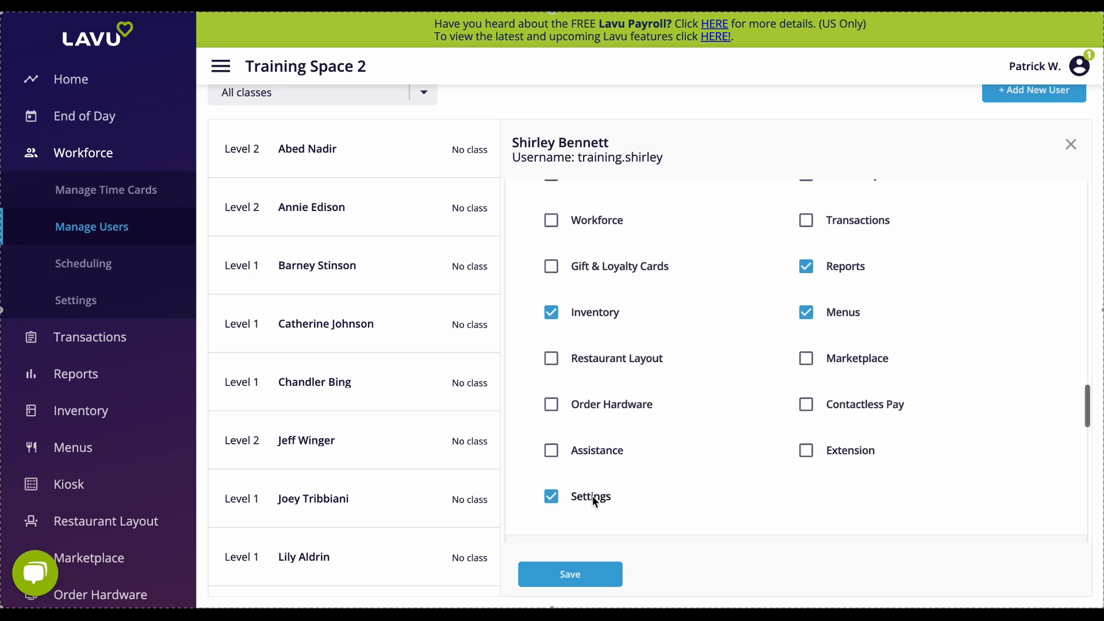
left_click(551, 496)
Review the remaining form sections and the Default User Order Type options, keeping Location Default.
scroll(676, 443, "up", 2)
scroll(676, 448, "up", 1)
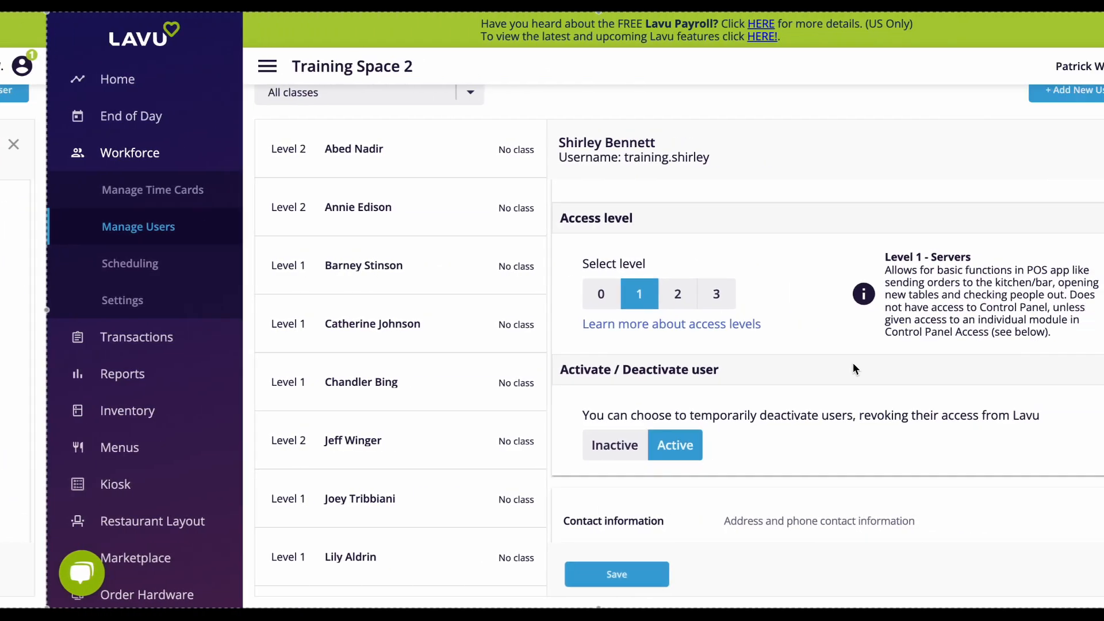
scroll(807, 363, "down", 3)
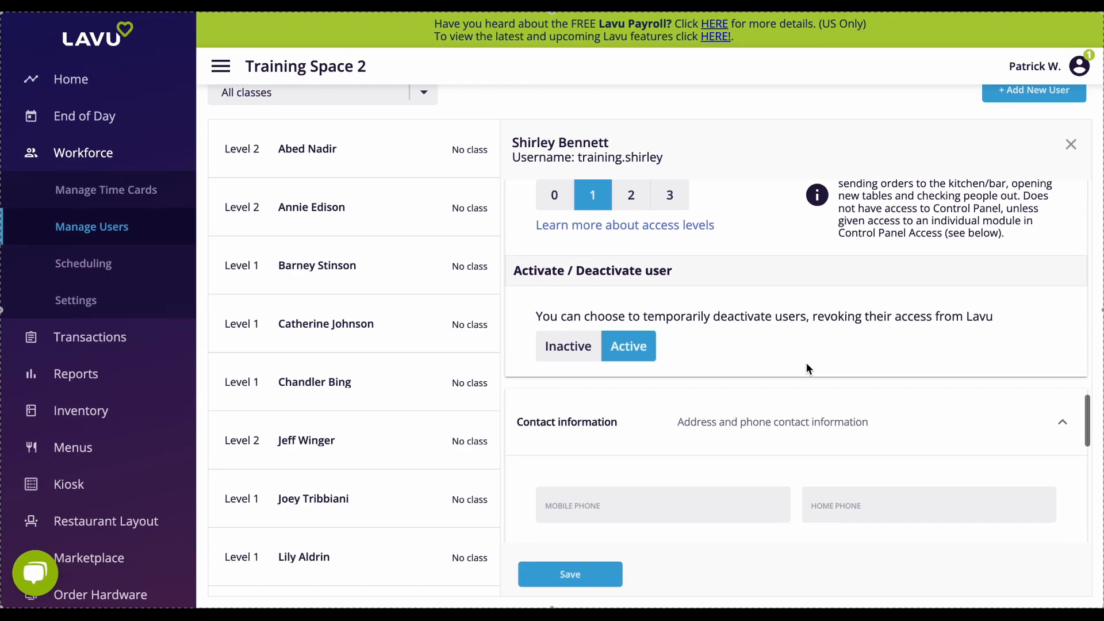
scroll(807, 369, "down", 4)
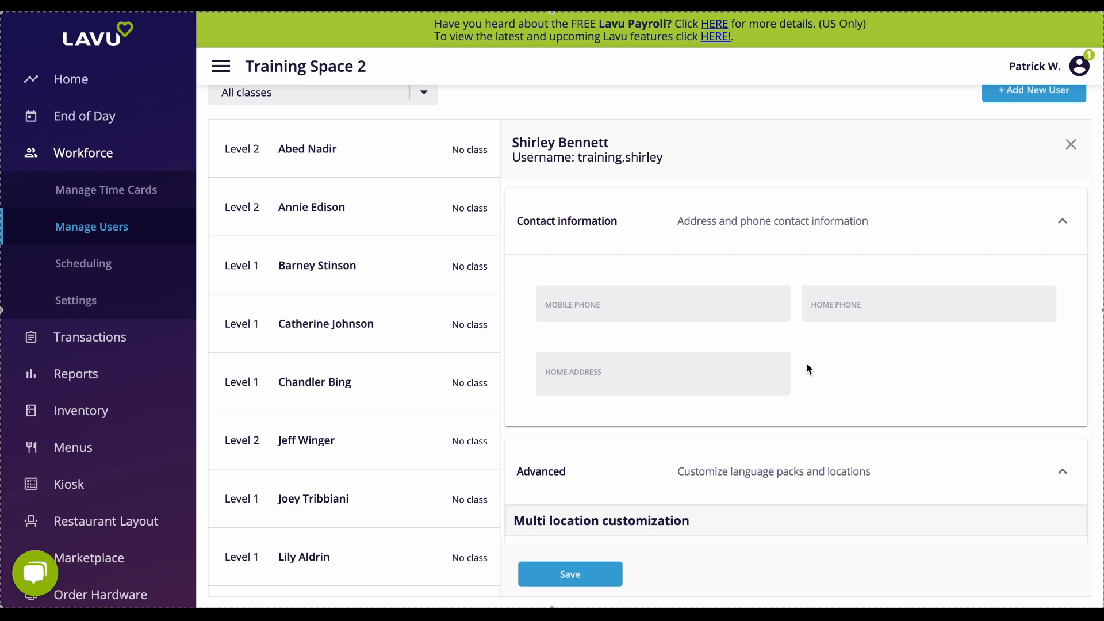
scroll(809, 368, "down", 4)
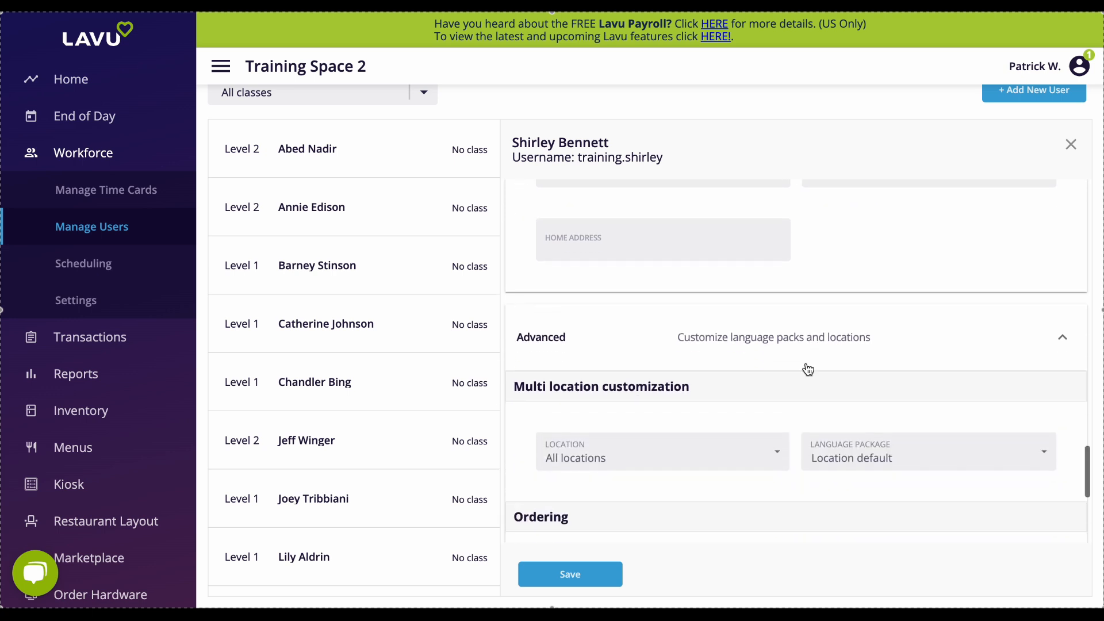
scroll(808, 369, "down", 3)
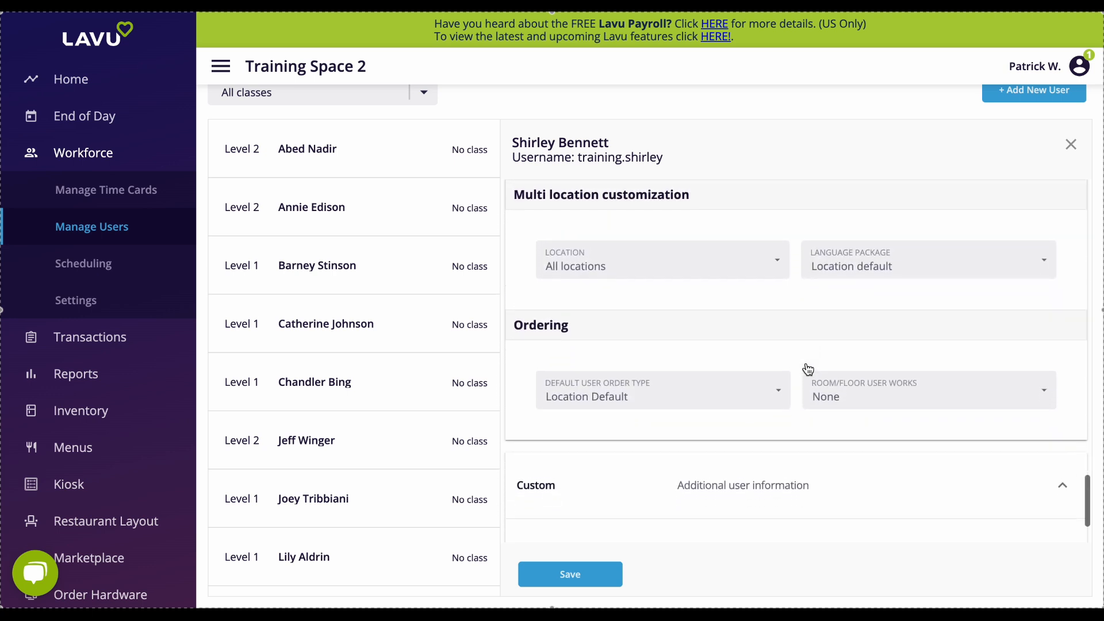
scroll(809, 369, "down", 1)
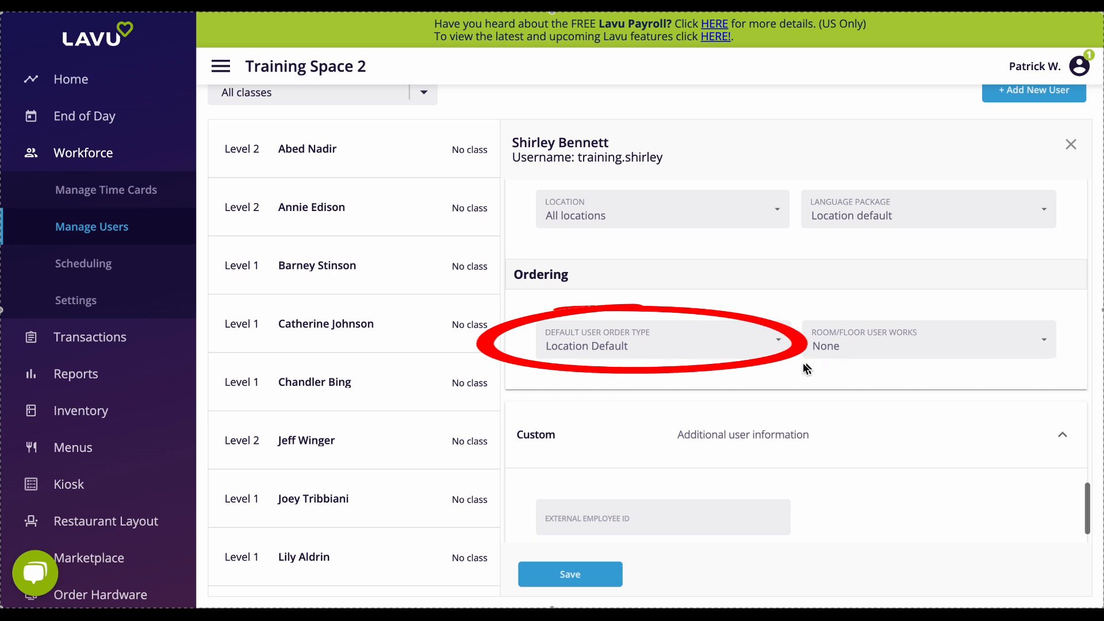
left_click(723, 345)
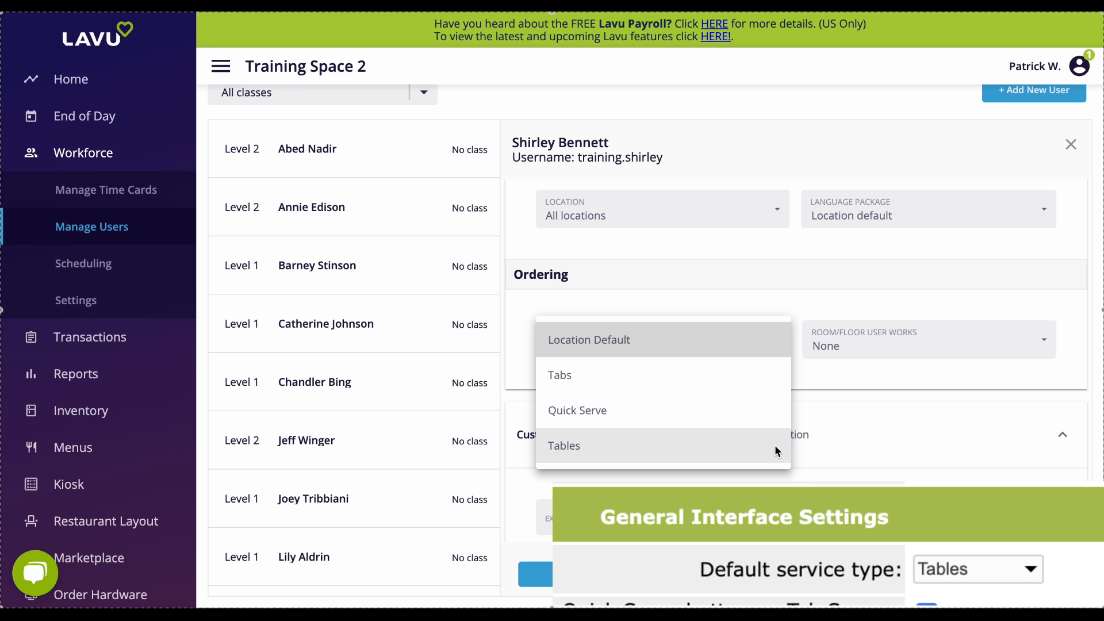
left_click(781, 351)
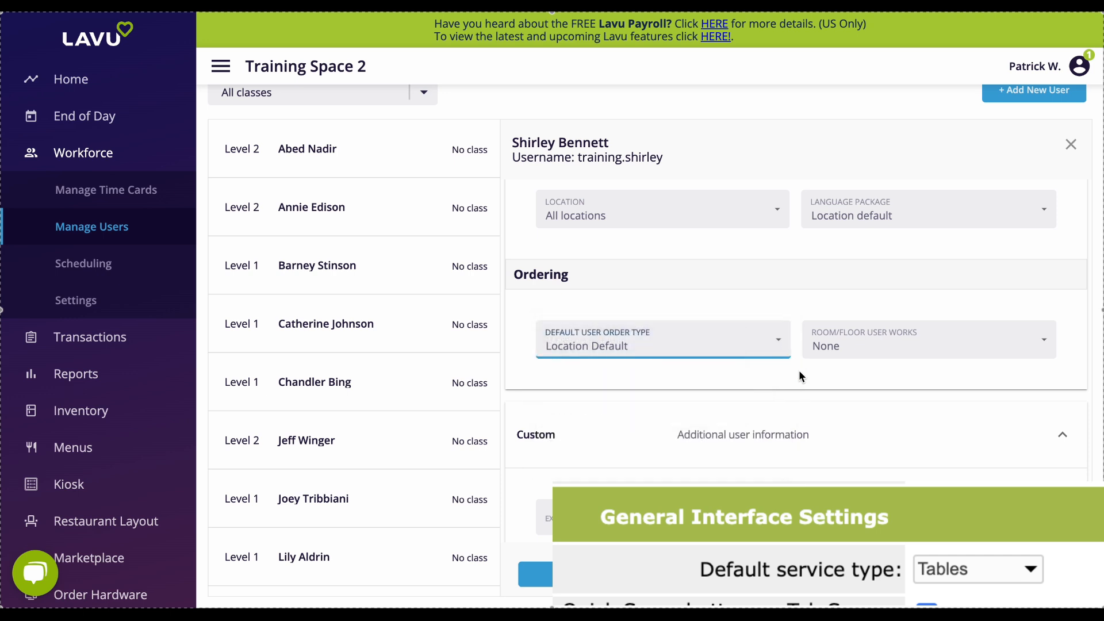